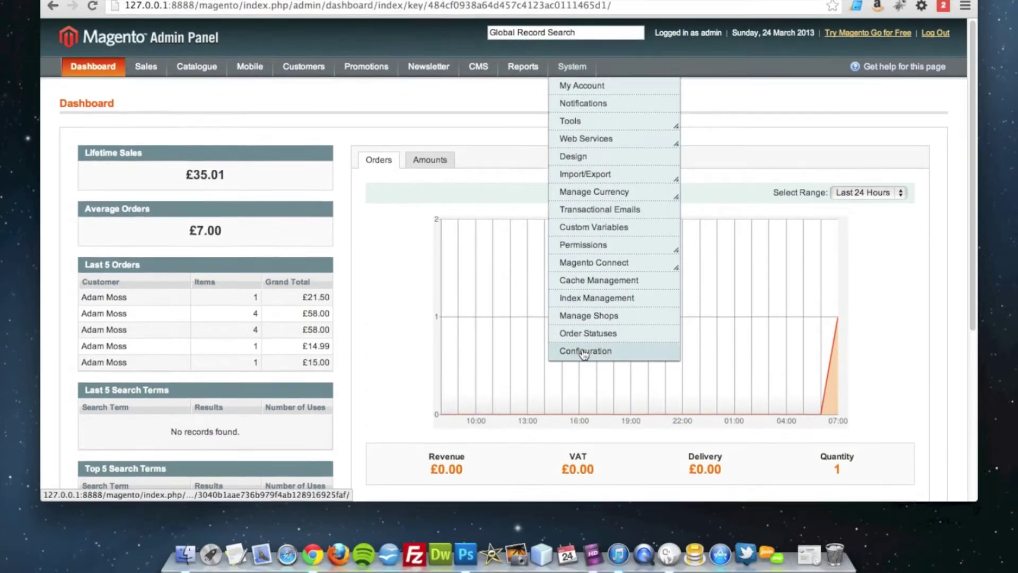
- Open the store configuration settings and scroll the sidebar toward the Sales section
{"action": "left_click", "coordinate": [584, 355]}
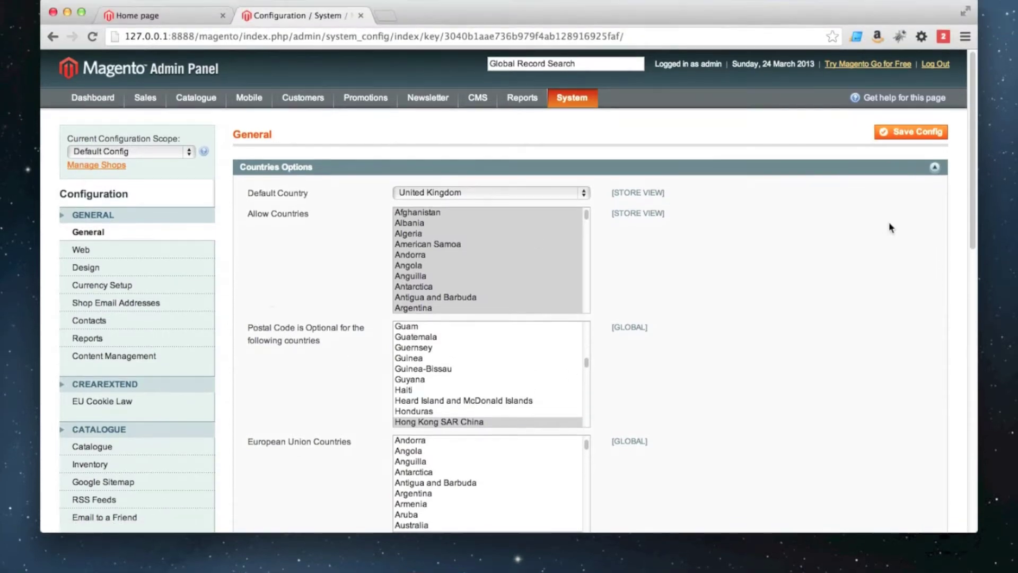
{"action": "left_click_drag", "start_coordinate": [973, 203], "coordinate": [977, 351]}
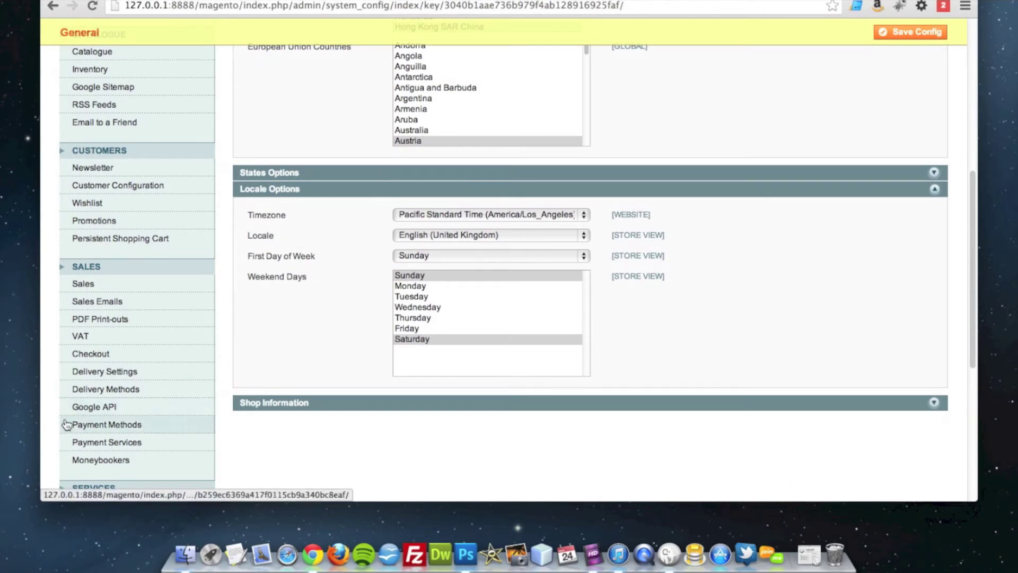
- Open the Payment Methods configuration showing the PayPal payment solutions
{"action": "left_click", "coordinate": [139, 426]}
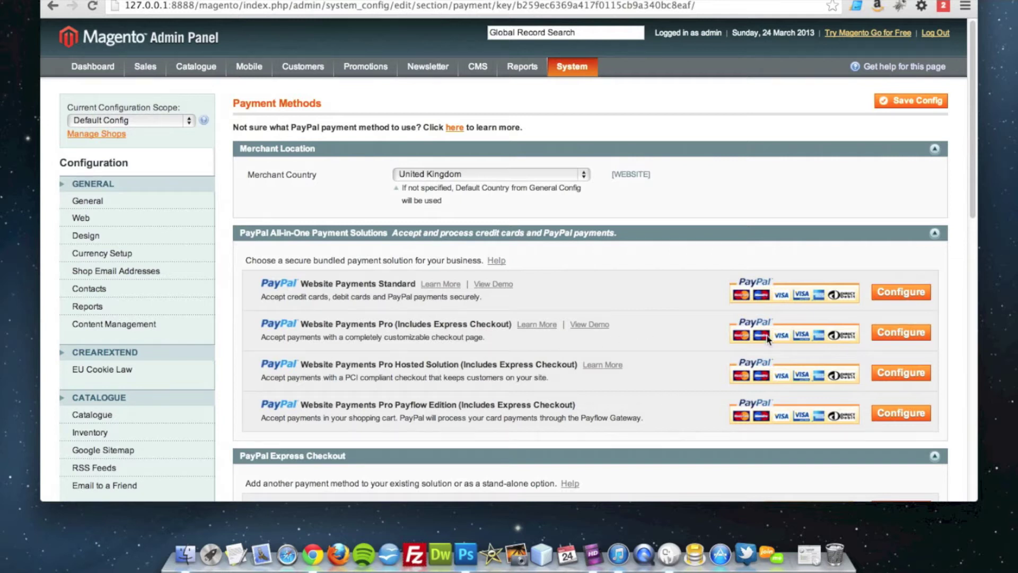
{"action": "left_click", "coordinate": [901, 333]}
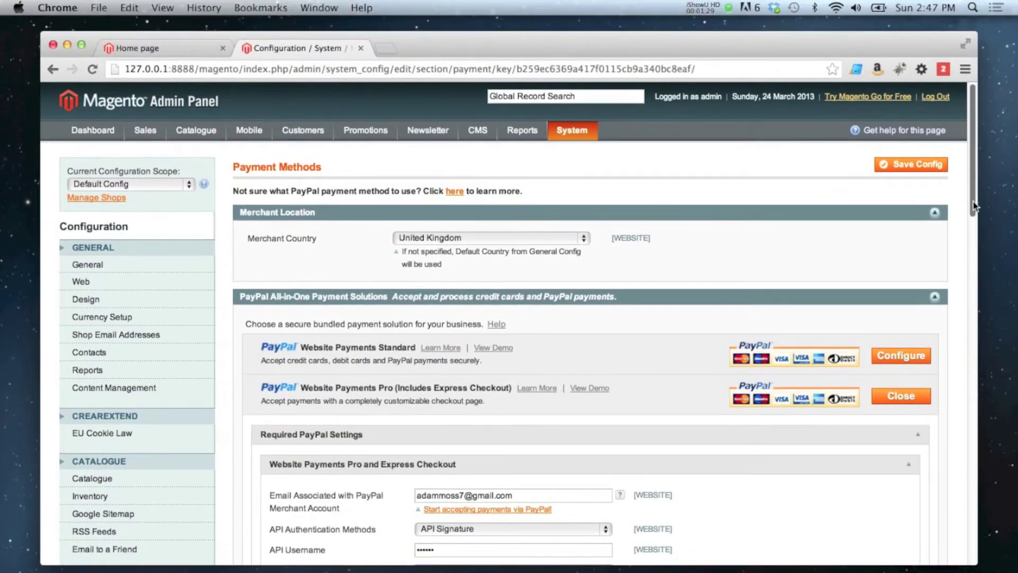
{"action": "left_click_drag", "start_coordinate": [972, 202], "coordinate": [974, 271]}
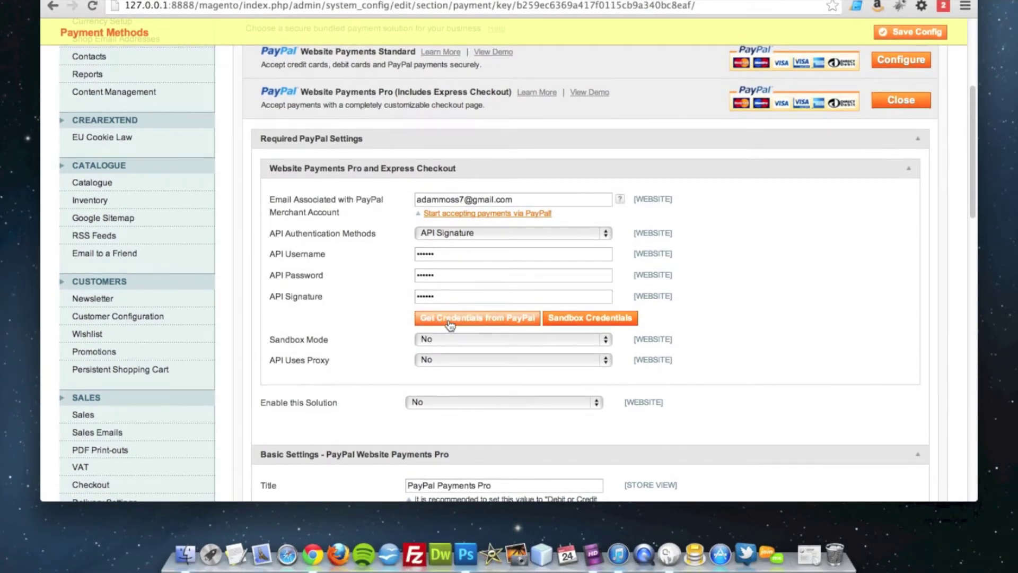
{"action": "left_click", "coordinate": [450, 321]}
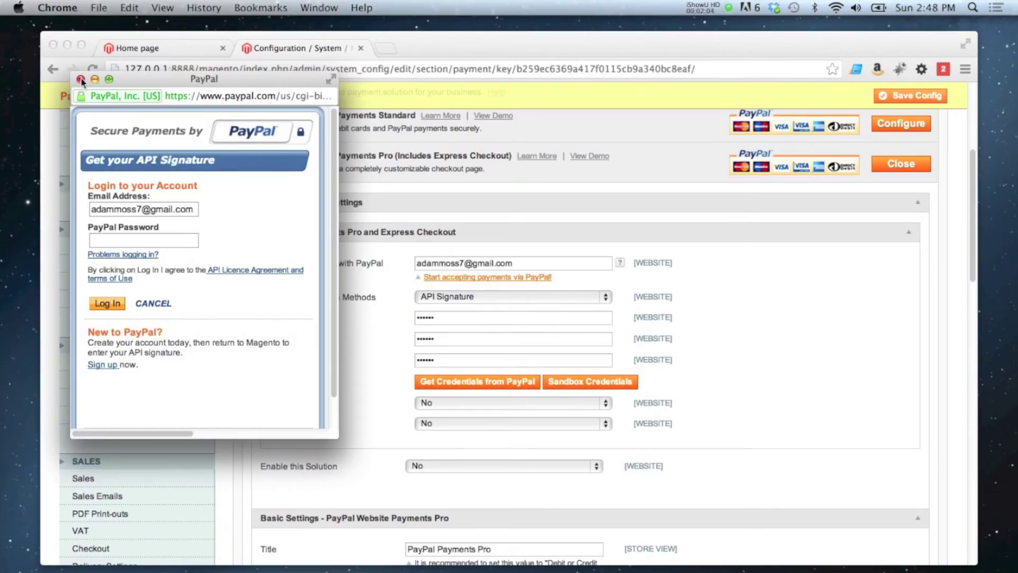
{"action": "left_click", "coordinate": [81, 79]}
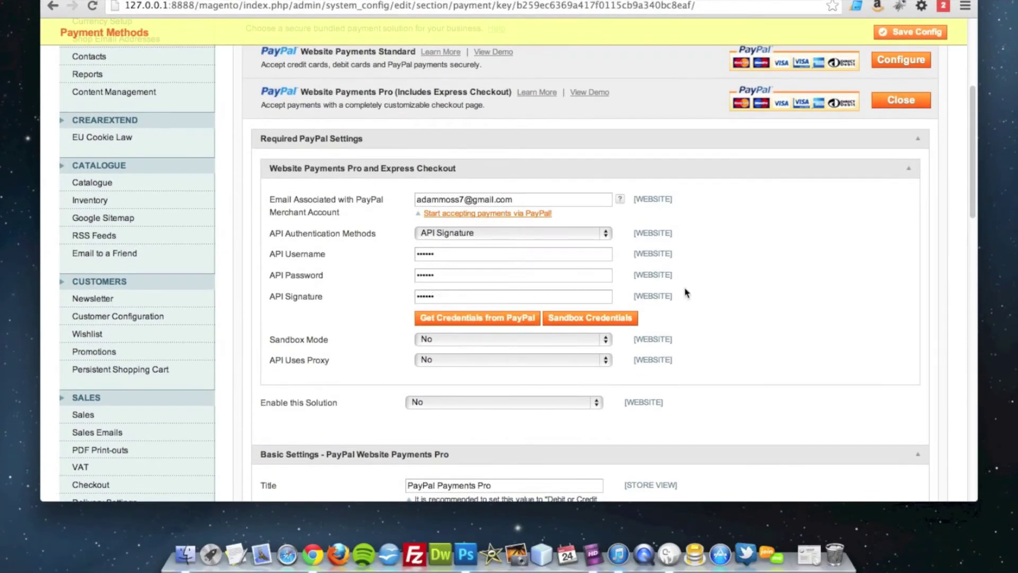
- Enable Website Payments Pro and retitle it 'Credit/Debit Card'
{"action": "scroll", "coordinate": [974, 291], "scroll_direction": "down", "scroll_amount": 1}
{"action": "scroll", "coordinate": [974, 291], "scroll_direction": "down", "scroll_amount": 2}
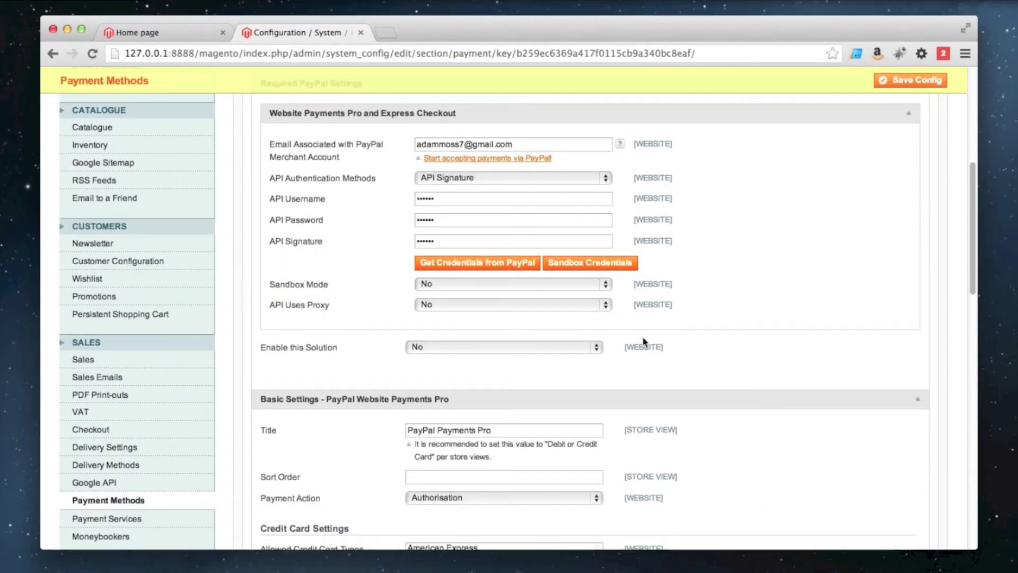
{"action": "left_click", "coordinate": [422, 298]}
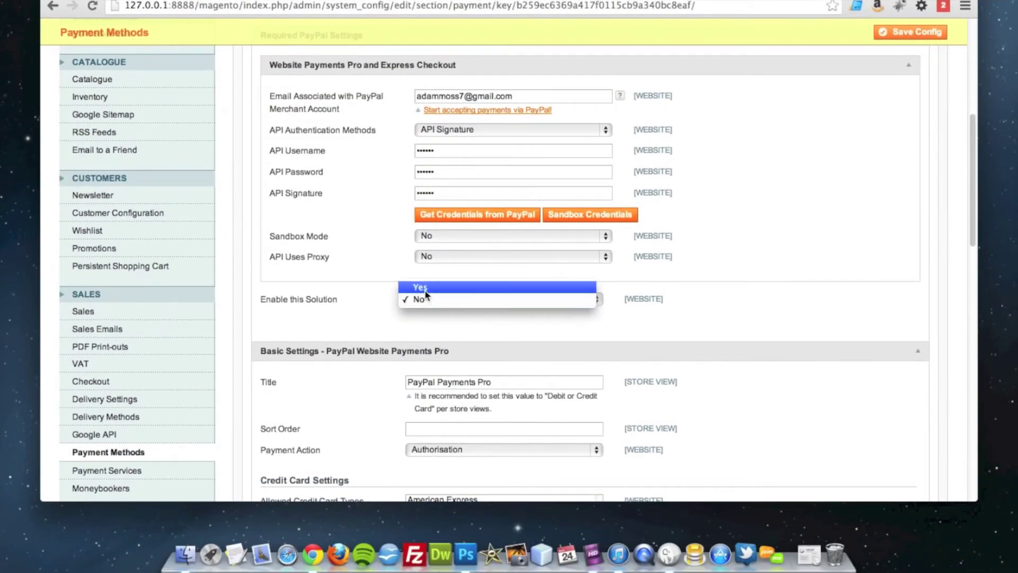
{"action": "left_click", "coordinate": [422, 287]}
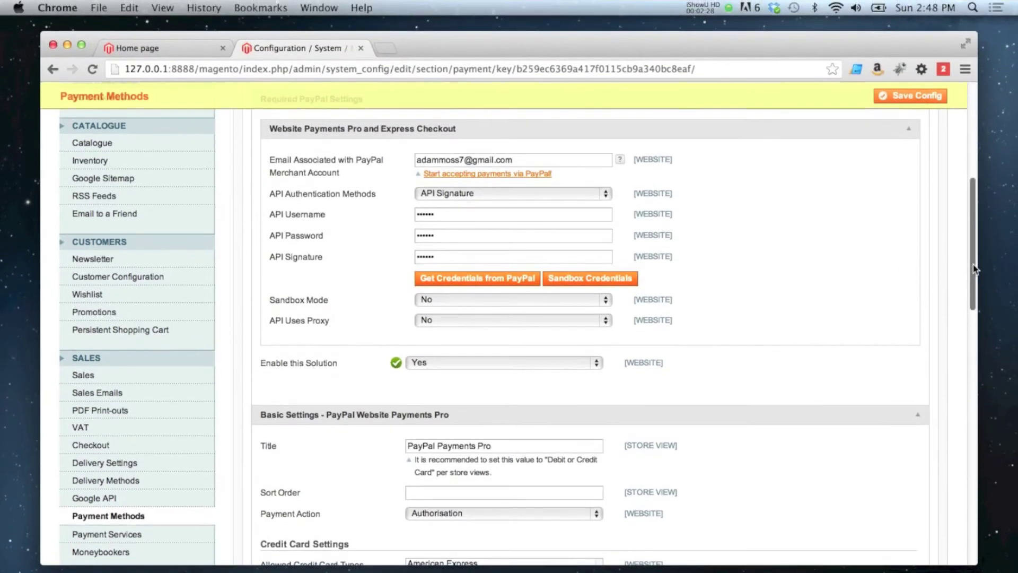
{"action": "scroll", "coordinate": [973, 281], "scroll_direction": "down", "scroll_amount": 1}
{"action": "scroll", "coordinate": [975, 292], "scroll_direction": "down", "scroll_amount": 5}
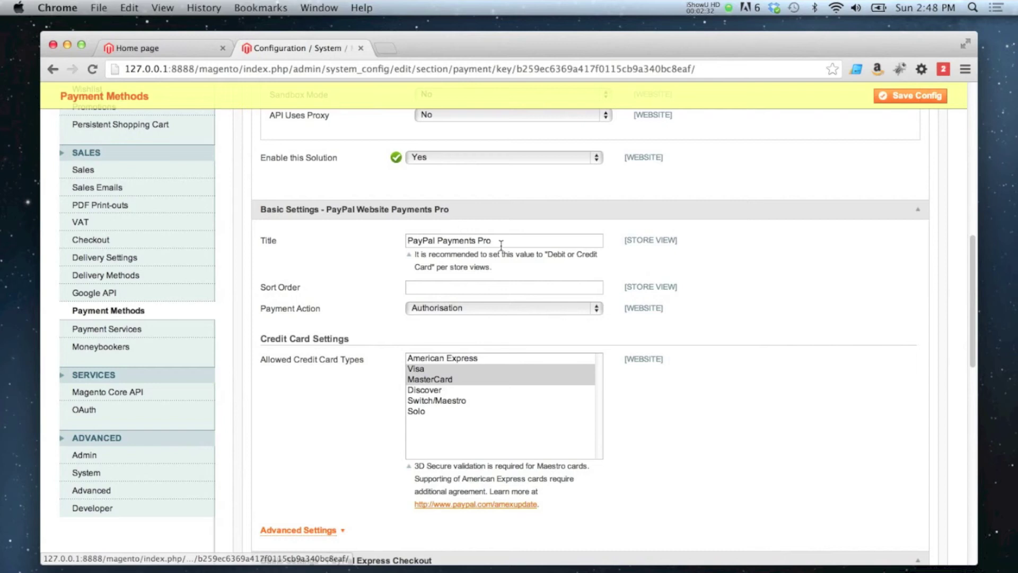
{"action": "left_click_drag", "start_coordinate": [503, 241], "coordinate": [400, 240]}
{"action": "type", "text": "Cre"}
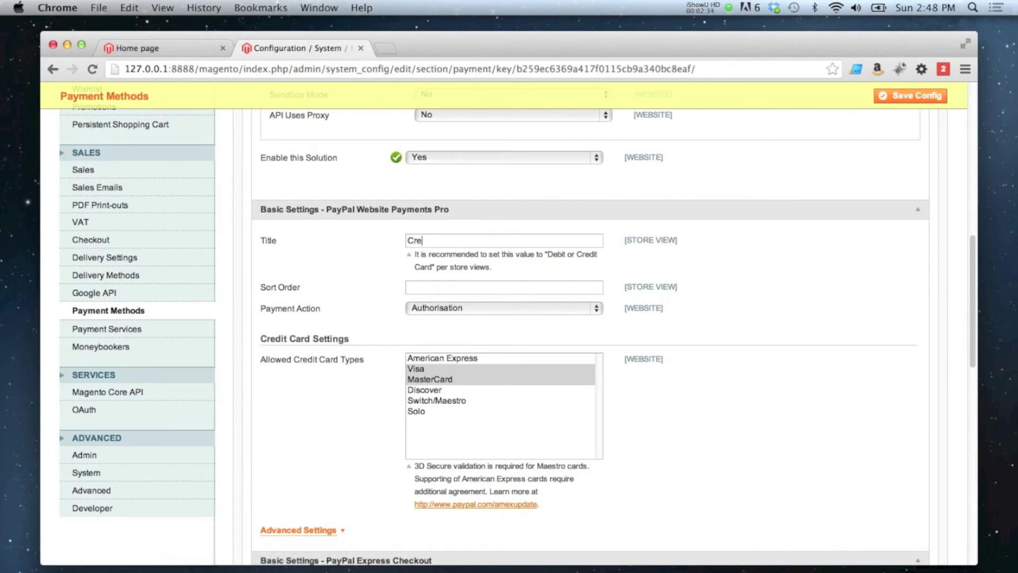
{"action": "type", "text": "dit/Devit"}
{"action": "type", "text": " C"}
{"action": "key", "text": "BackSpace"}
{"action": "key", "text": "BackSpace"}
{"action": "key", "text": "BackSpace"}
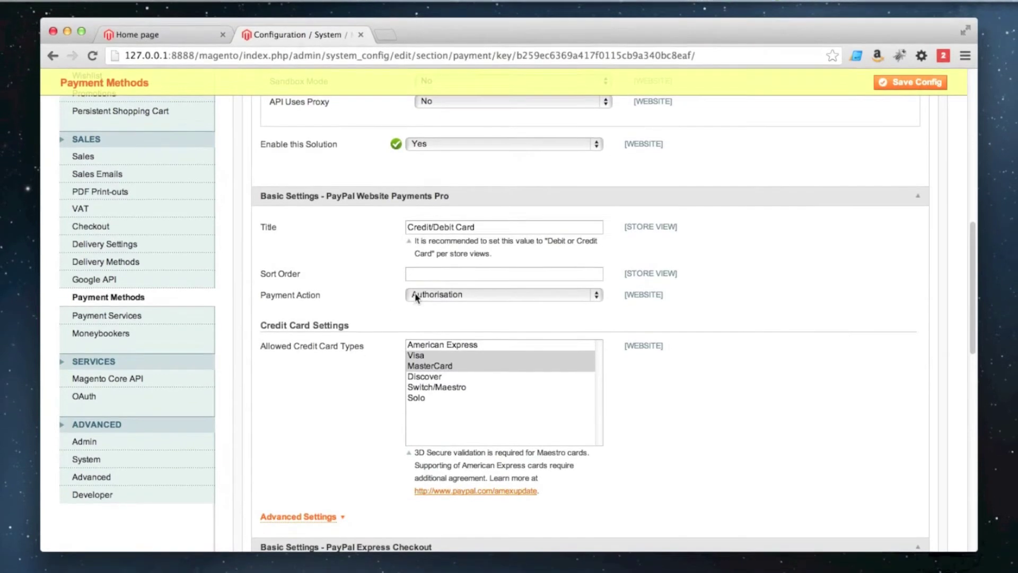
- Set Payments Pro action to Sale, allow American Express and Switch/Maestro, show advanced settings
{"action": "left_click", "coordinate": [416, 296]}
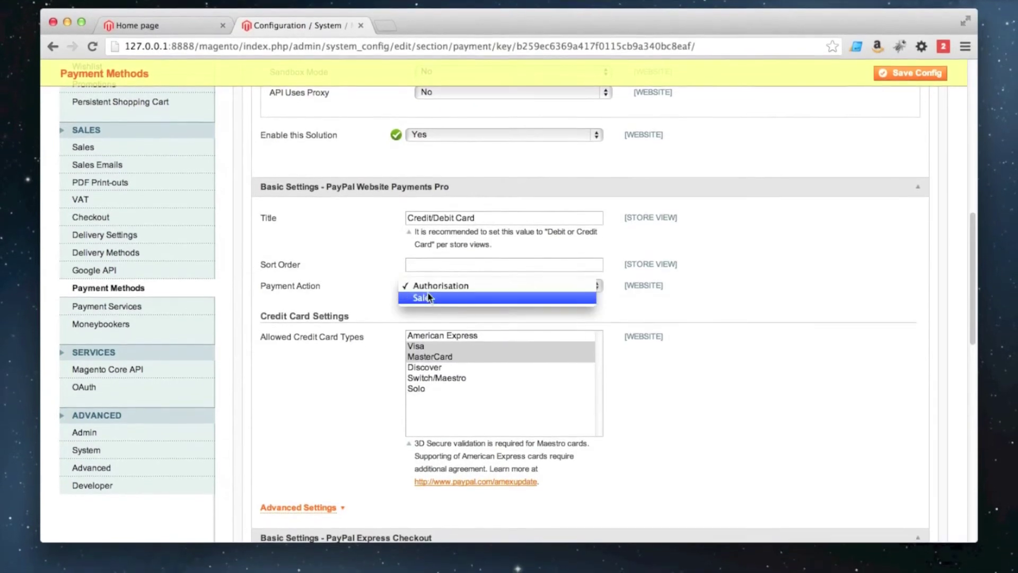
{"action": "left_click", "coordinate": [429, 291]}
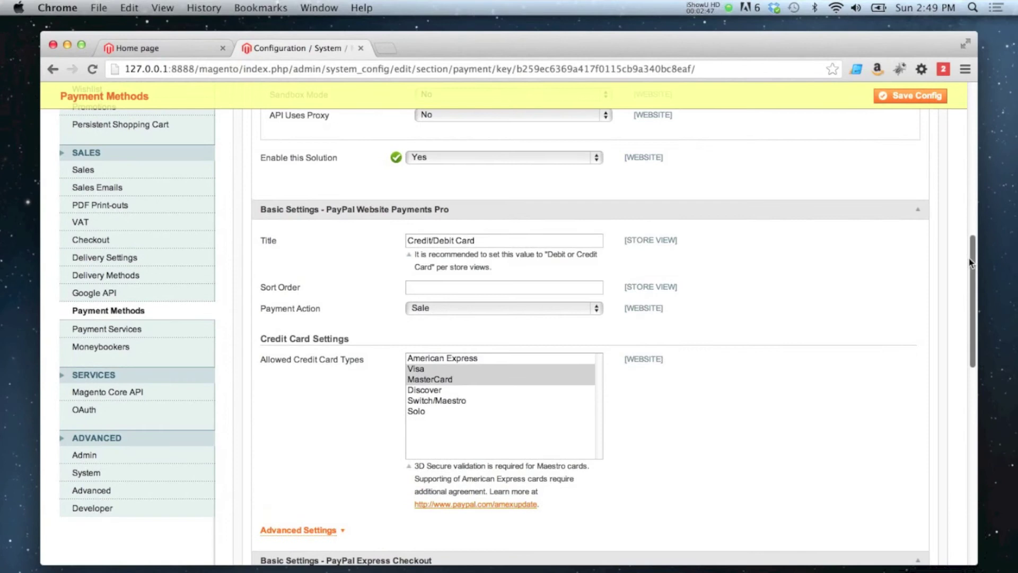
{"action": "left_click_drag", "start_coordinate": [970, 263], "coordinate": [953, 288]}
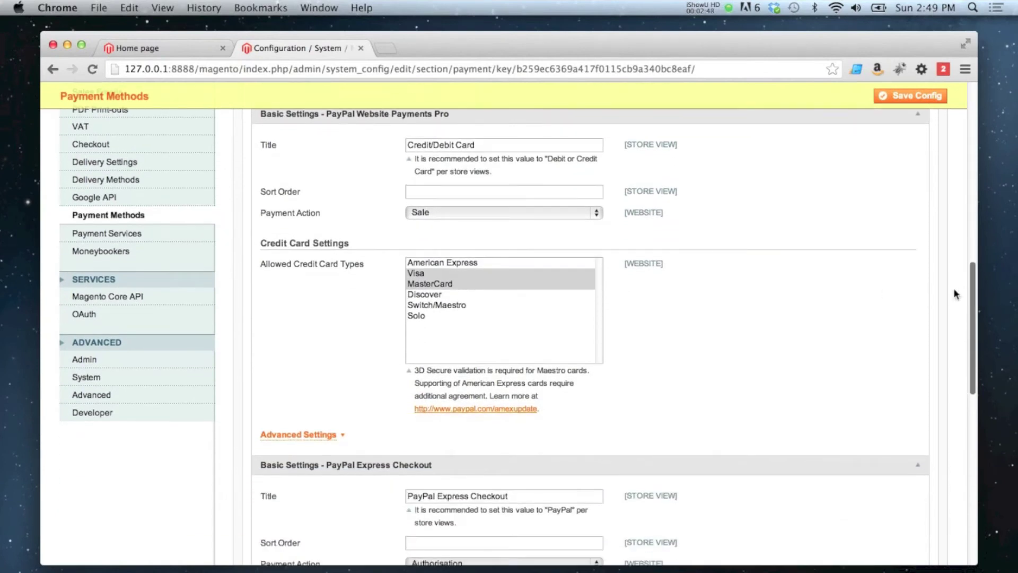
{"action": "left_click", "coordinate": [427, 264], "text": "super"}
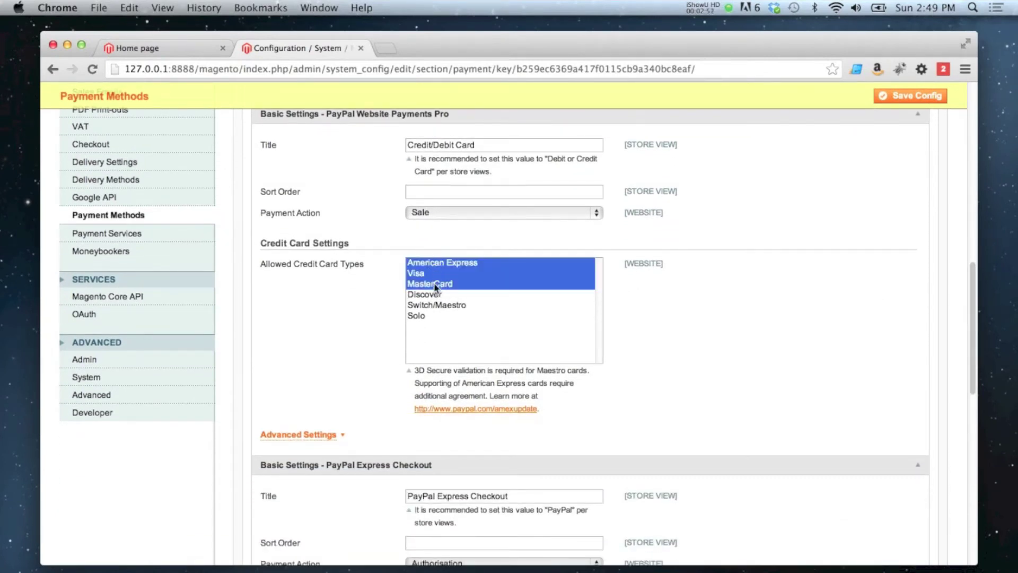
{"action": "left_click", "coordinate": [436, 300], "text": "super"}
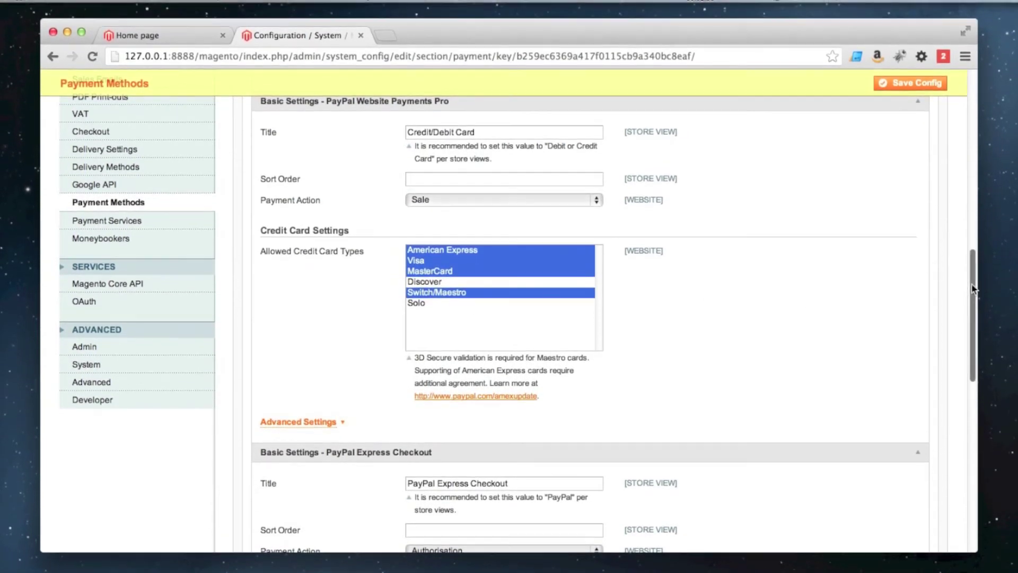
{"action": "left_click_drag", "start_coordinate": [974, 280], "coordinate": [974, 303]}
{"action": "left_click", "coordinate": [310, 292]}
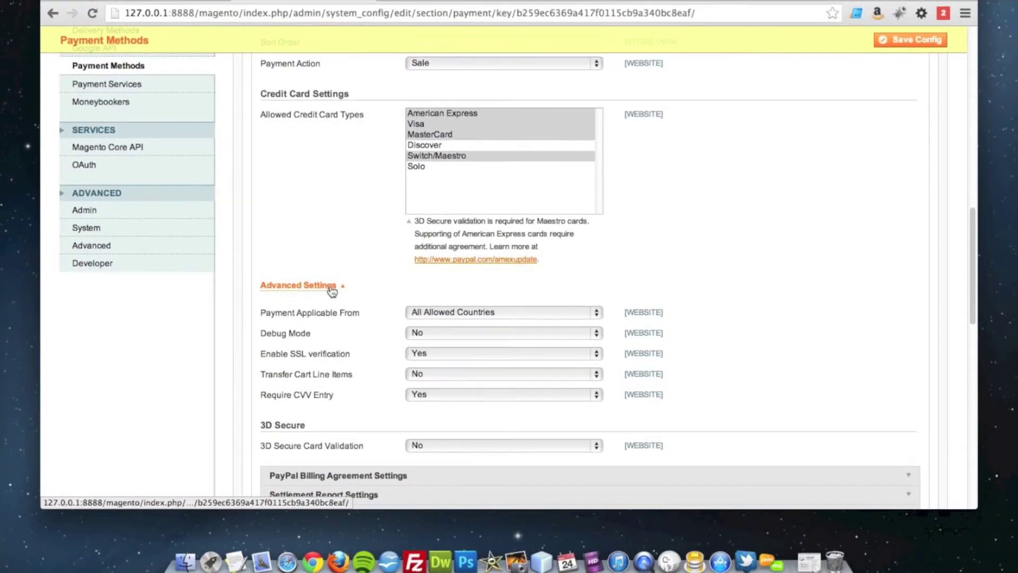
- Set PayPal Express Checkout payment action to Sale and save the payment configuration
{"action": "left_click", "coordinate": [331, 288]}
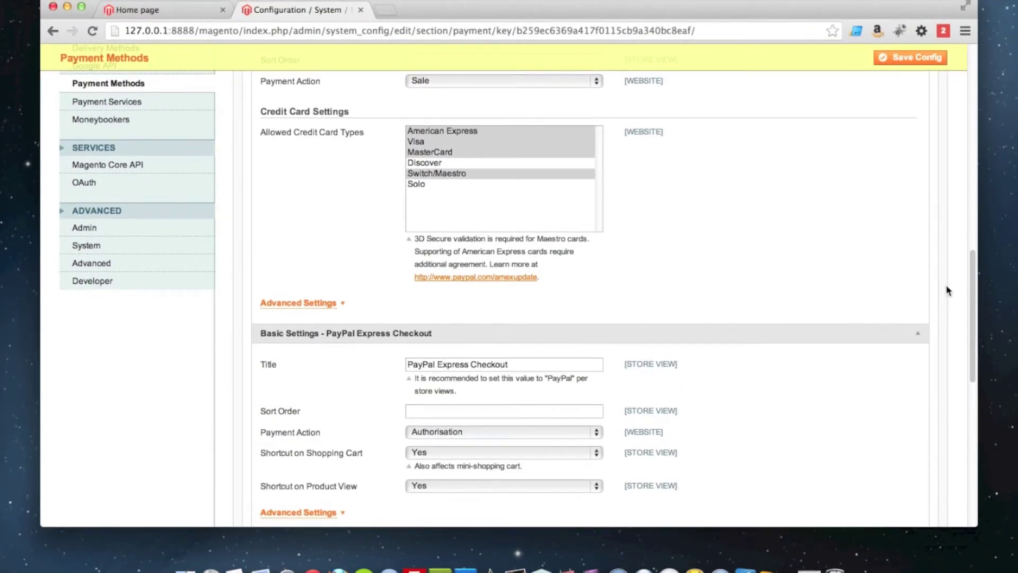
{"action": "scroll", "coordinate": [972, 294], "scroll_direction": "down", "scroll_amount": 1}
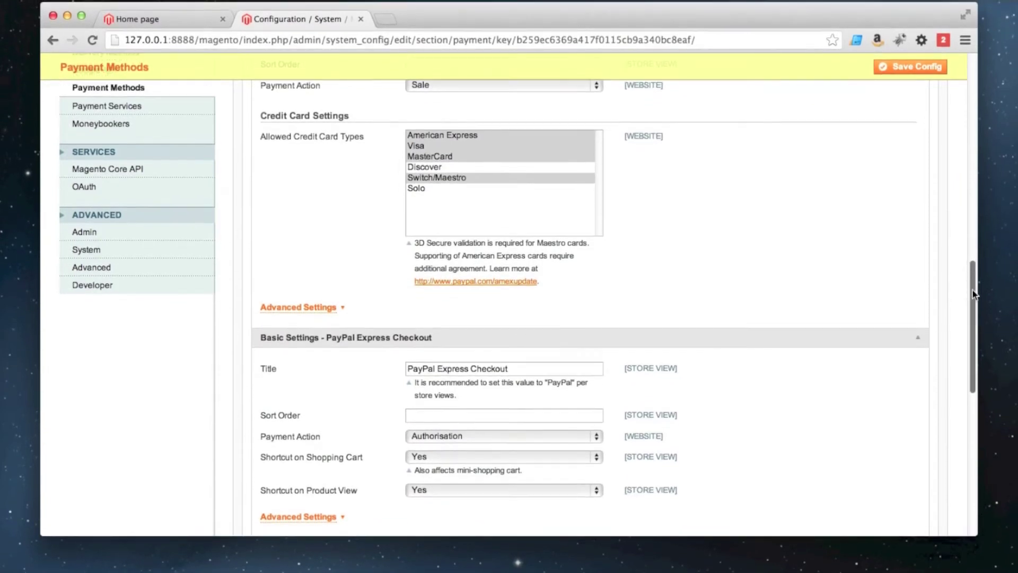
{"action": "scroll", "coordinate": [973, 291], "scroll_direction": "down", "scroll_amount": 3}
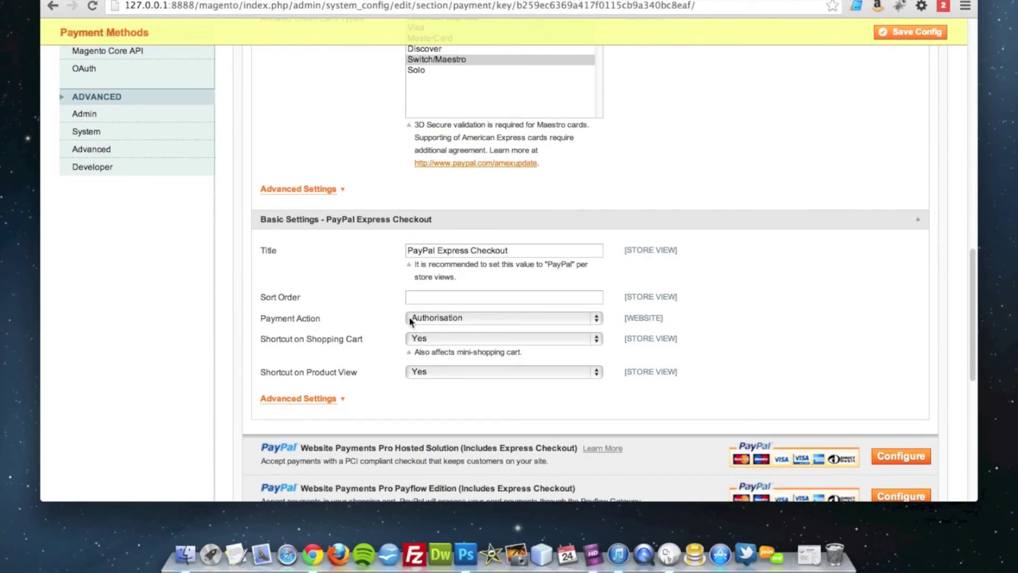
{"action": "left_click", "coordinate": [422, 319]}
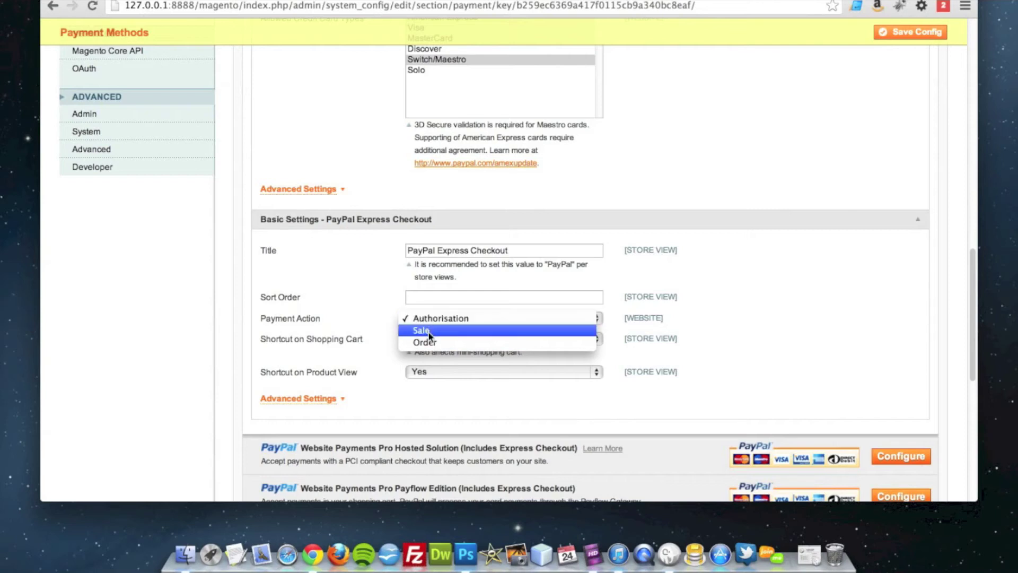
{"action": "left_click", "coordinate": [429, 332]}
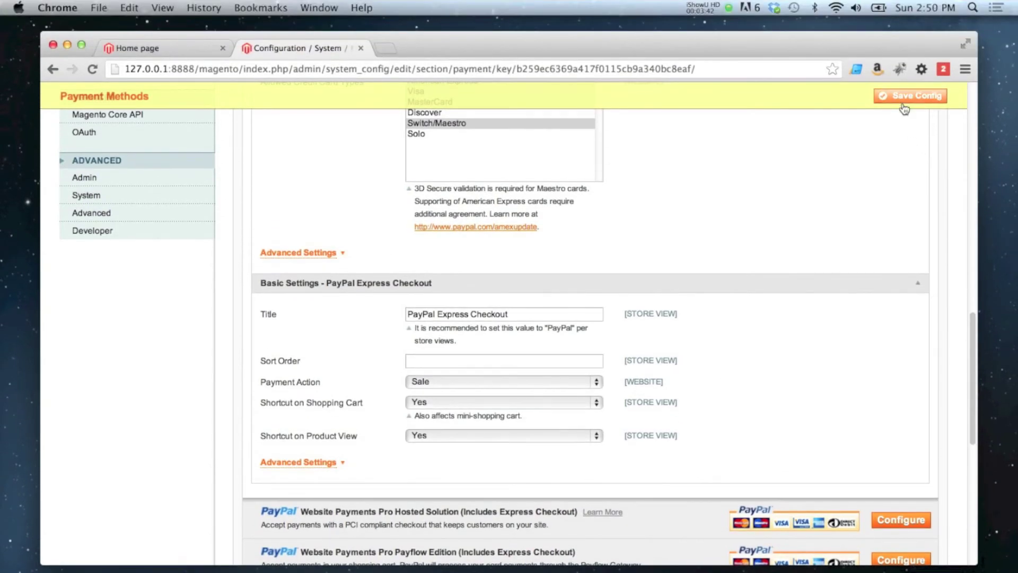
{"action": "left_click", "coordinate": [904, 103]}
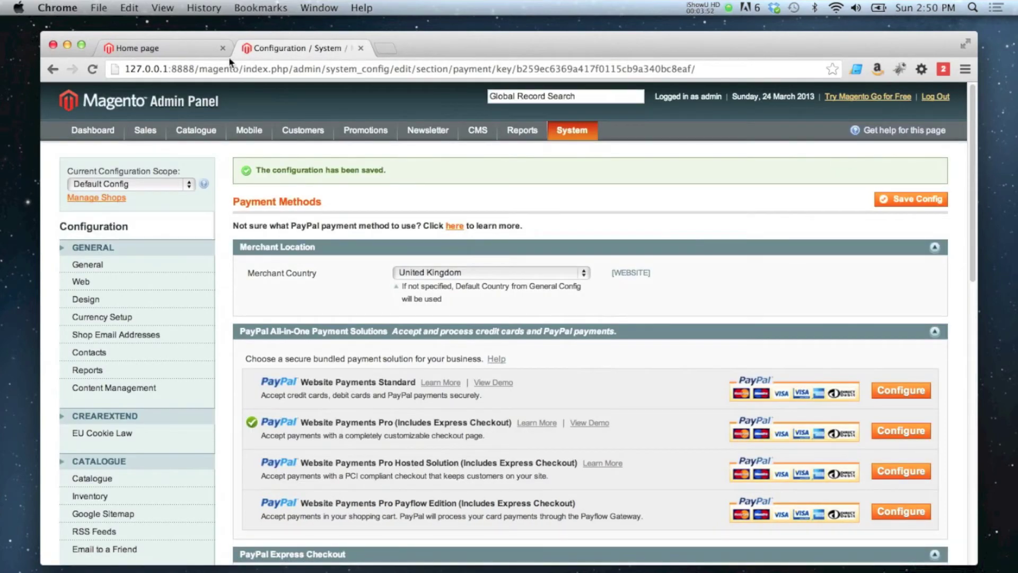
{"action": "left_click", "coordinate": [171, 49]}
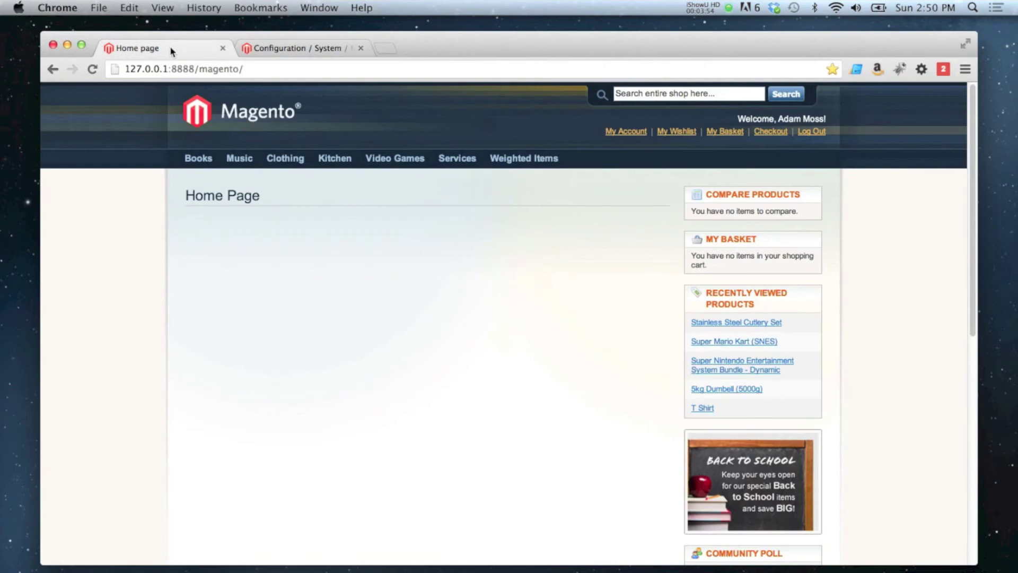
{"action": "mouse_move", "coordinate": [198, 158]}
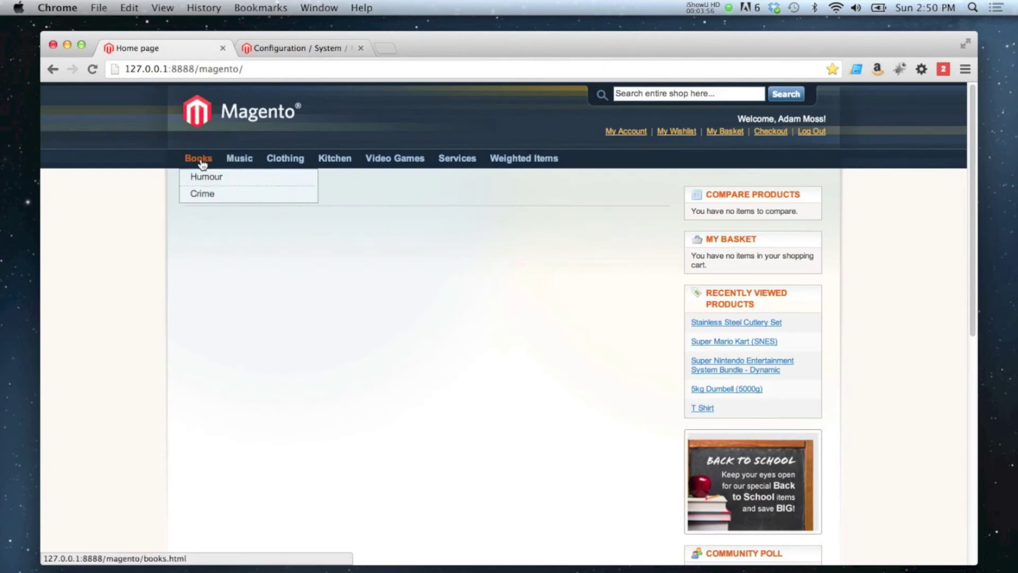
- Add The Zombie Survival Guide from Books > Humour to the basket and view the basket
{"action": "left_click", "coordinate": [205, 176]}
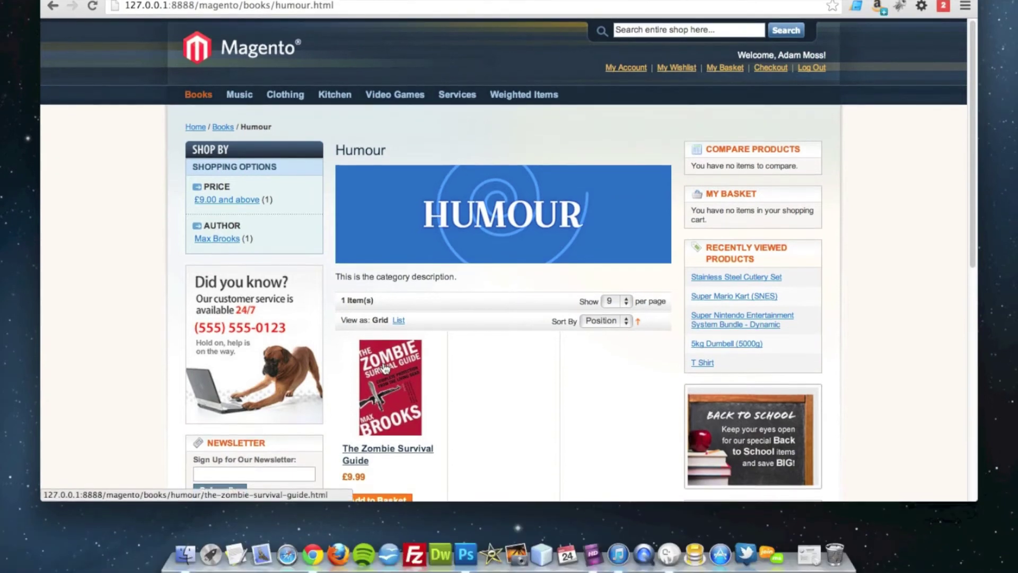
{"action": "left_click", "coordinate": [390, 387]}
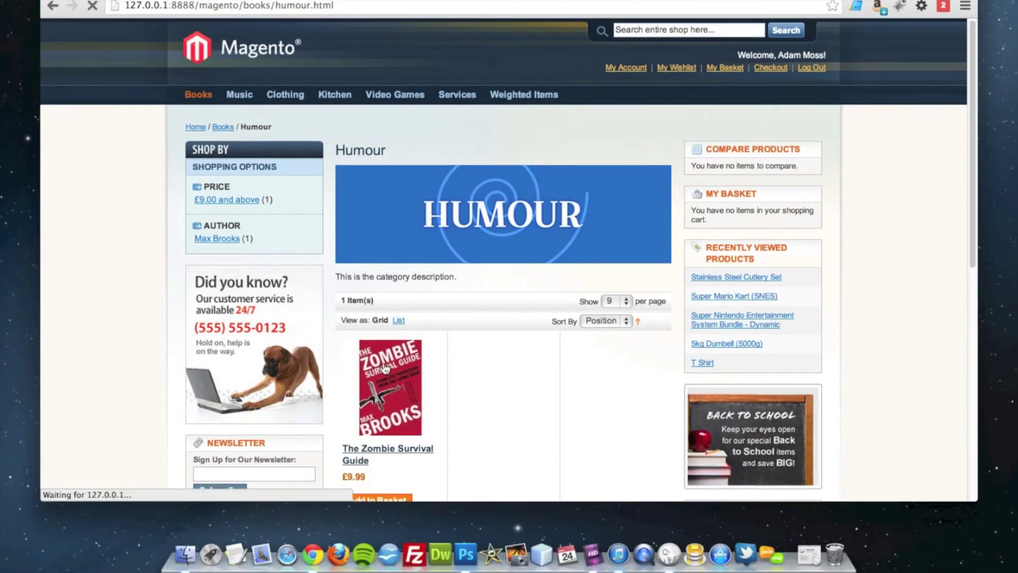
{"action": "scroll", "coordinate": [403, 294], "scroll_direction": "down", "scroll_amount": 1}
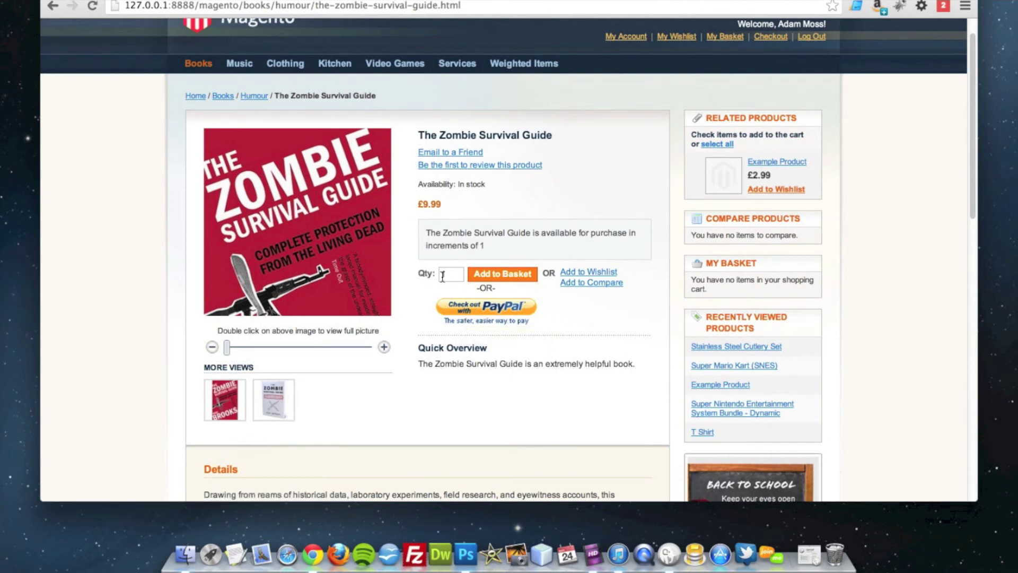
{"action": "left_click", "coordinate": [493, 280]}
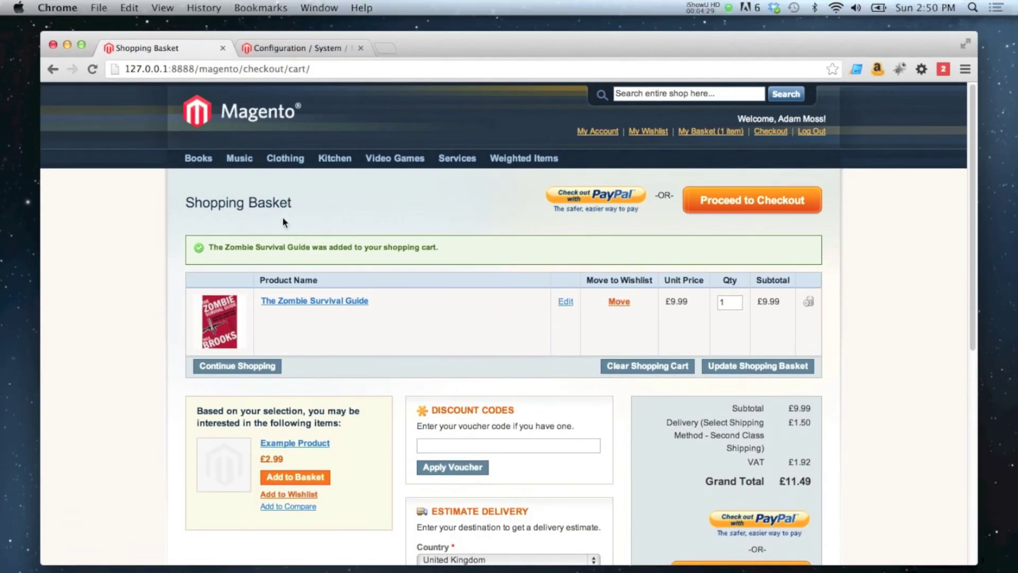
{"action": "left_click", "coordinate": [206, 121]}
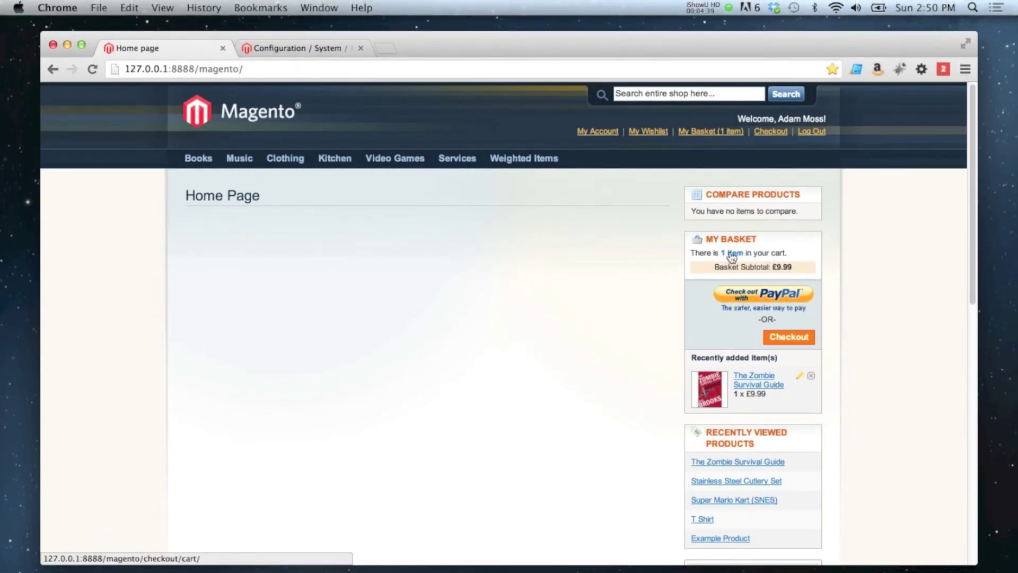
{"action": "left_click", "coordinate": [733, 251]}
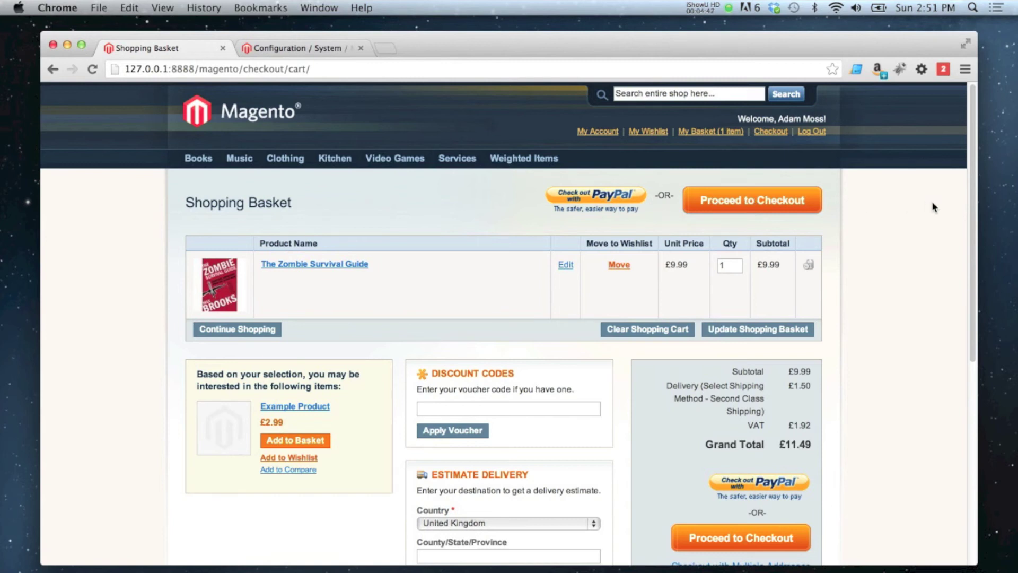
- Confirm the billing address and second class delivery at checkout
{"action": "left_click_drag", "start_coordinate": [972, 215], "coordinate": [972, 297]}
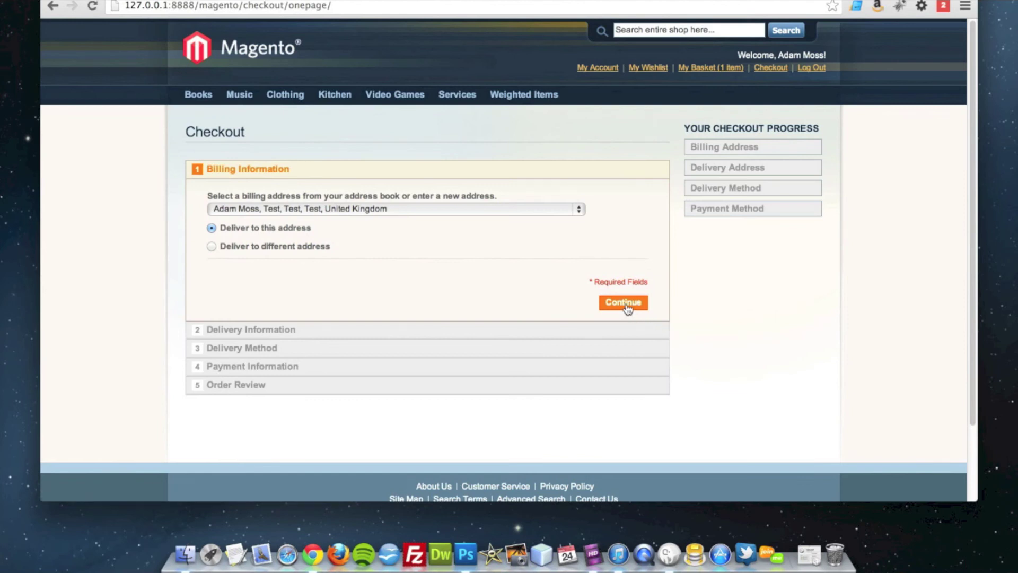
{"action": "left_click", "coordinate": [625, 306]}
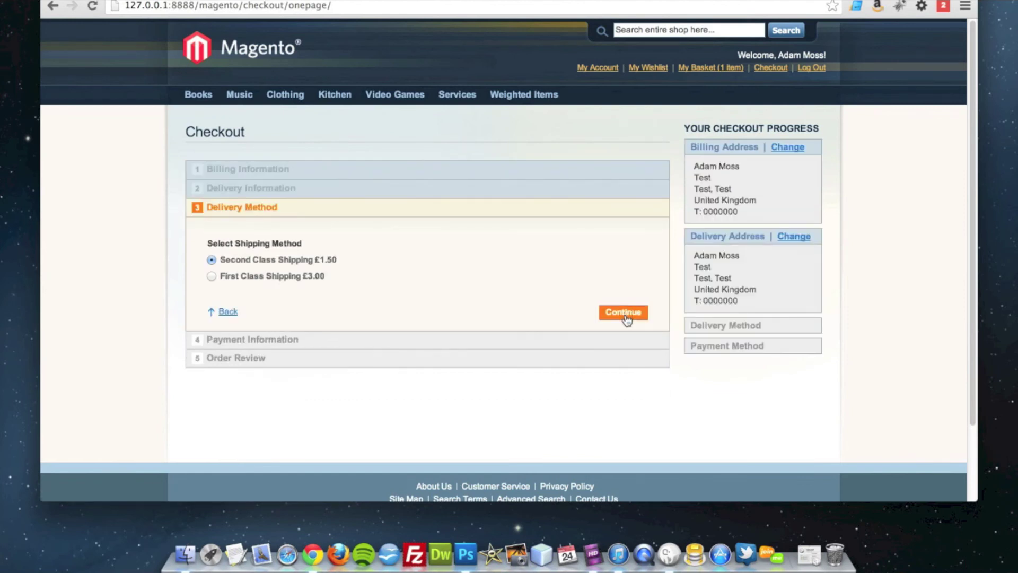
{"action": "left_click", "coordinate": [625, 313]}
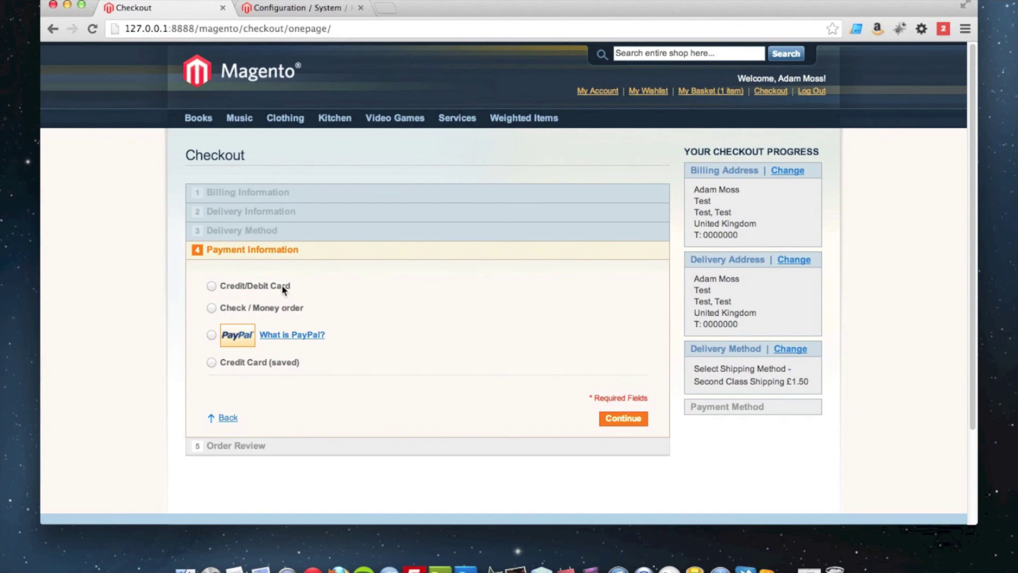
- Check the accepted Credit/Debit Card types, then choose PayPal as the payment method
{"action": "left_click", "coordinate": [212, 285]}
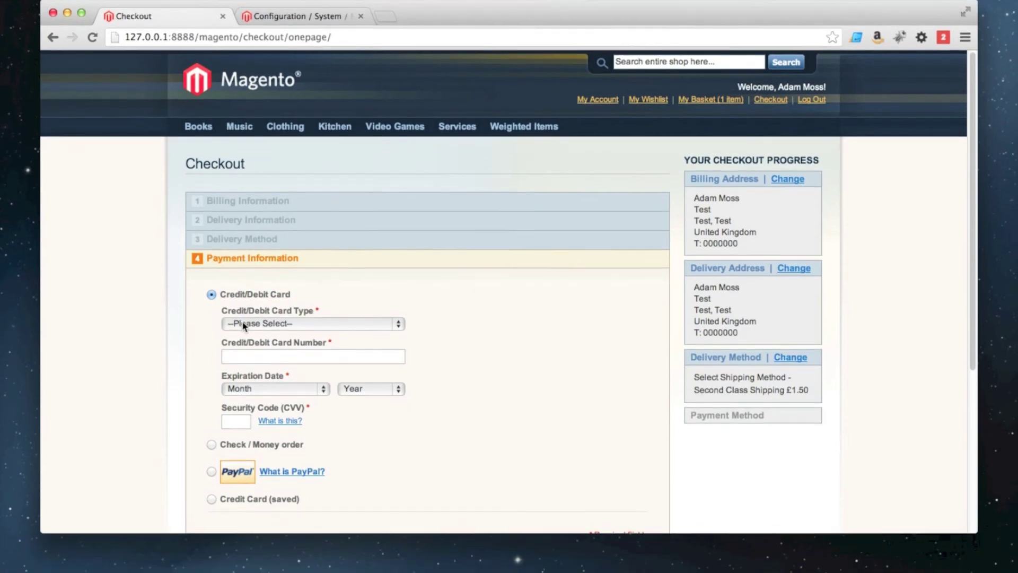
{"action": "left_click", "coordinate": [245, 302]}
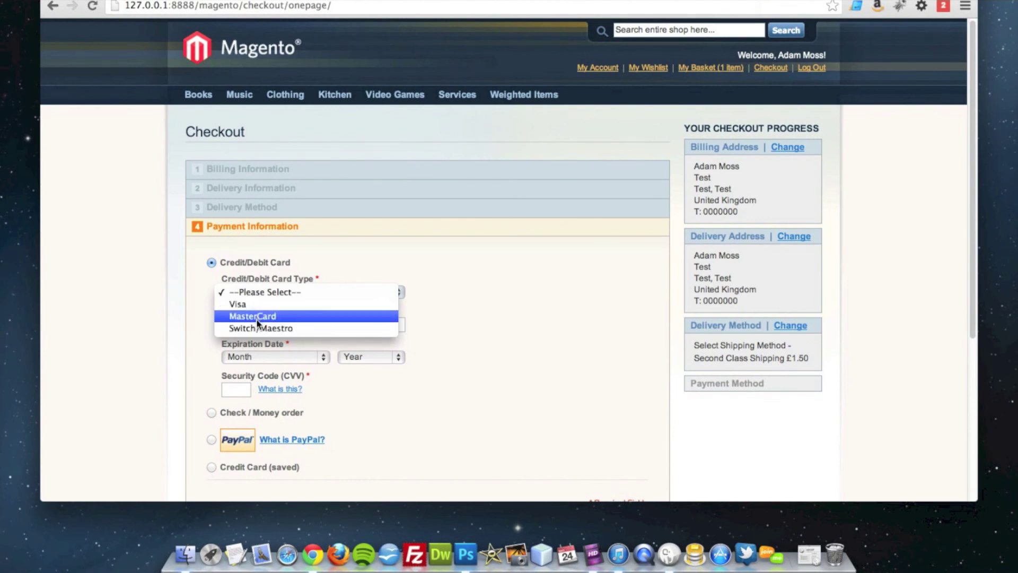
{"action": "left_click", "coordinate": [576, 298]}
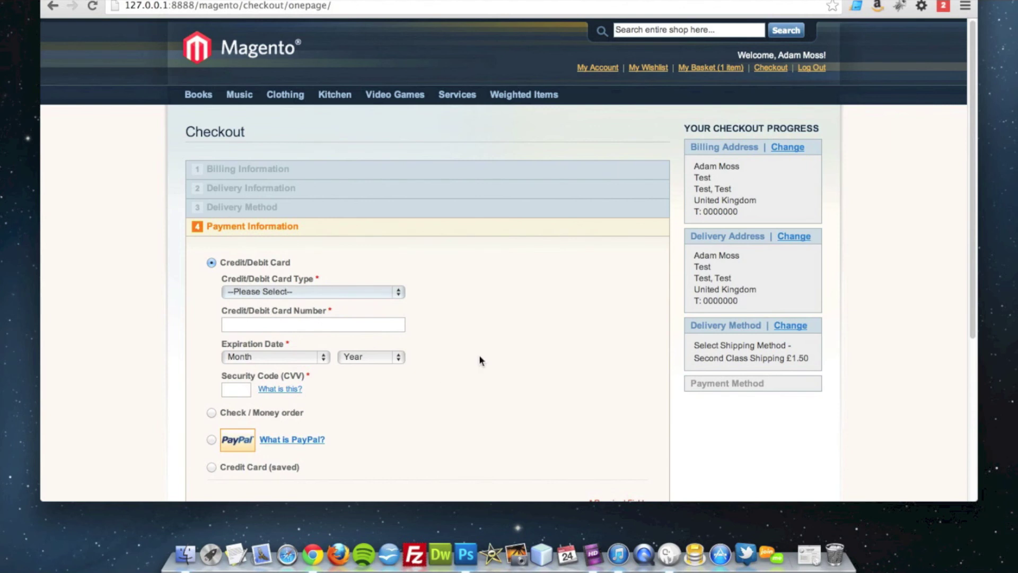
{"action": "scroll", "coordinate": [479, 354], "scroll_direction": "down", "scroll_amount": 5}
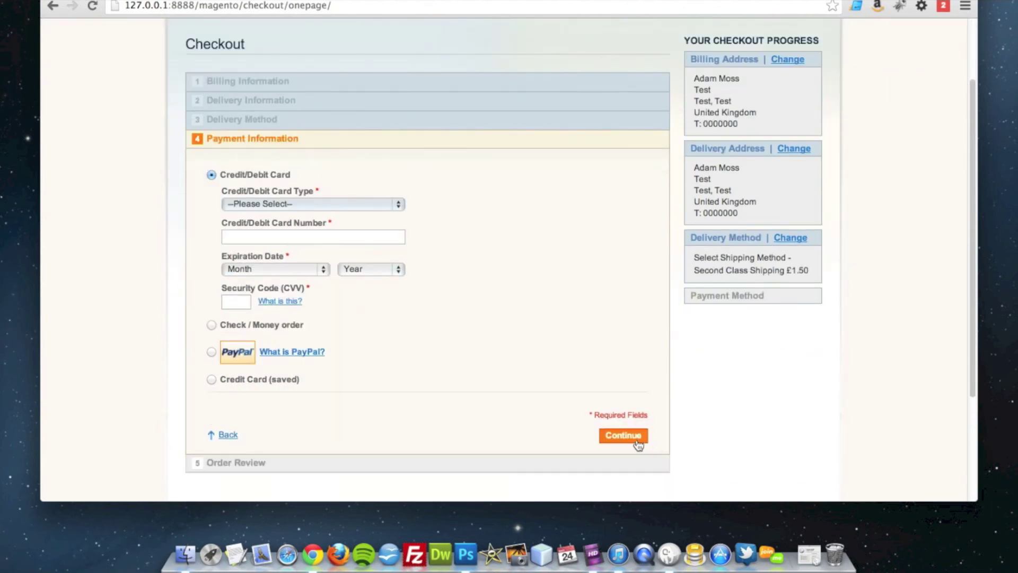
{"action": "left_click", "coordinate": [214, 352]}
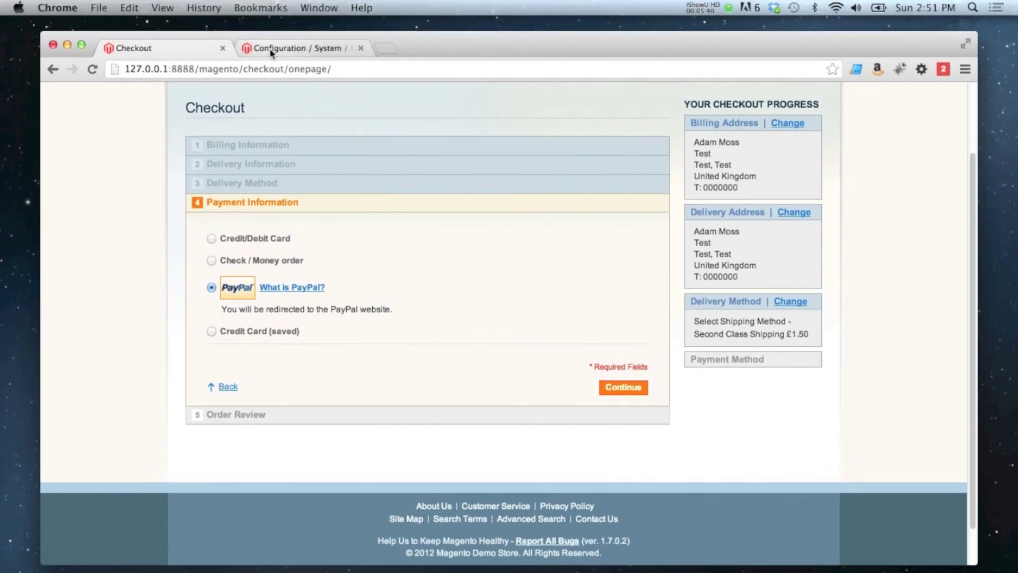
- Return to the admin Payment Methods configuration tab
{"action": "left_click", "coordinate": [271, 49]}
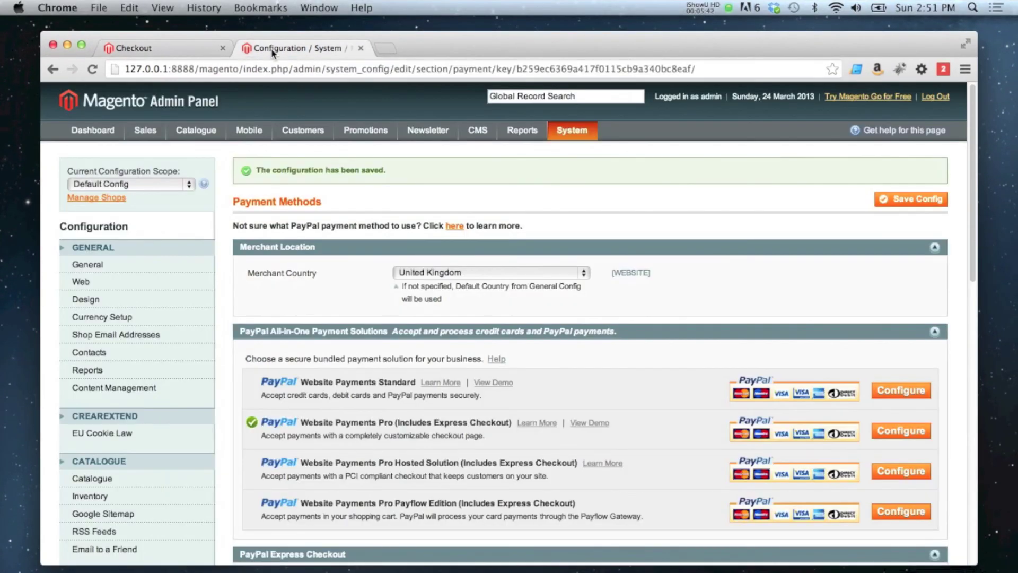